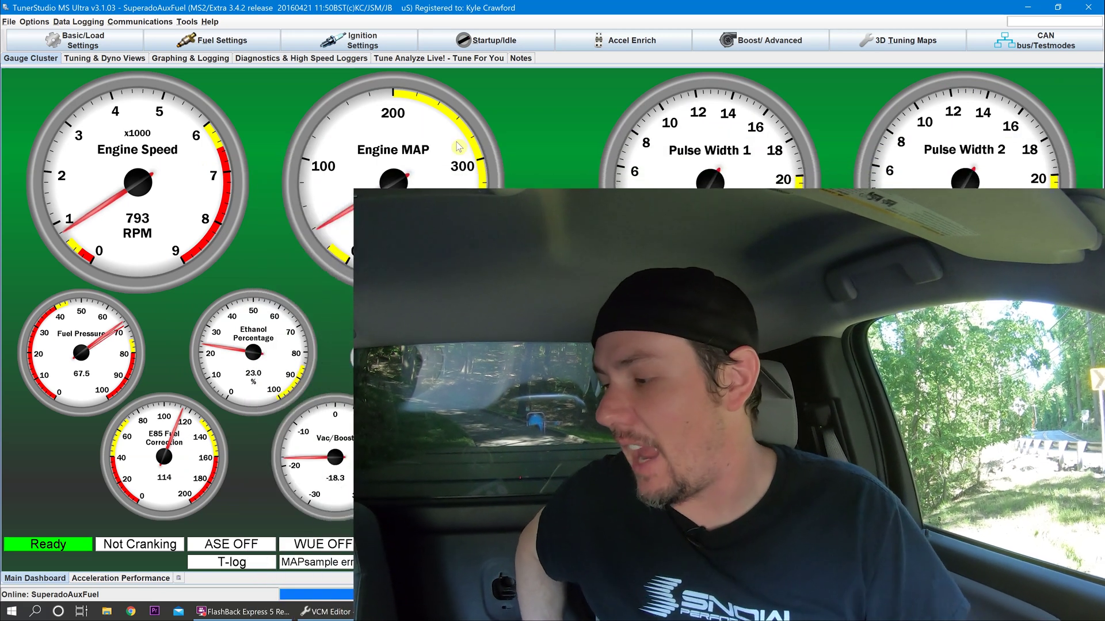
# Review the afterstart enrichment taper and warmup enrichment multiplier curves in the startup and idle settings
pyautogui.click(498, 46)
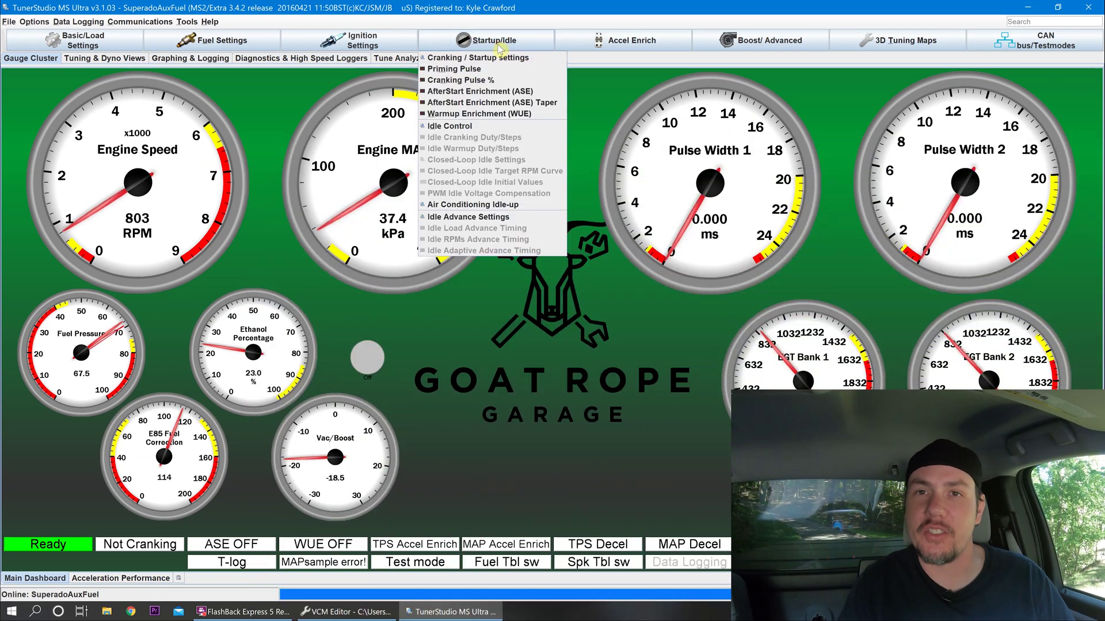
pyautogui.click(530, 103)
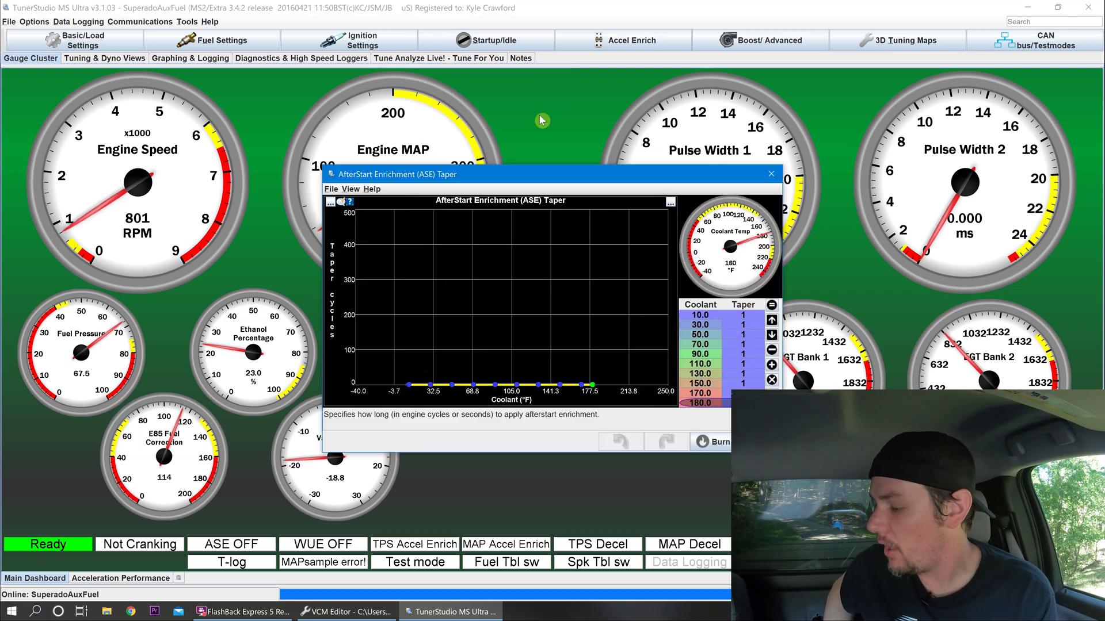
pyautogui.click(771, 174)
pyautogui.click(513, 42)
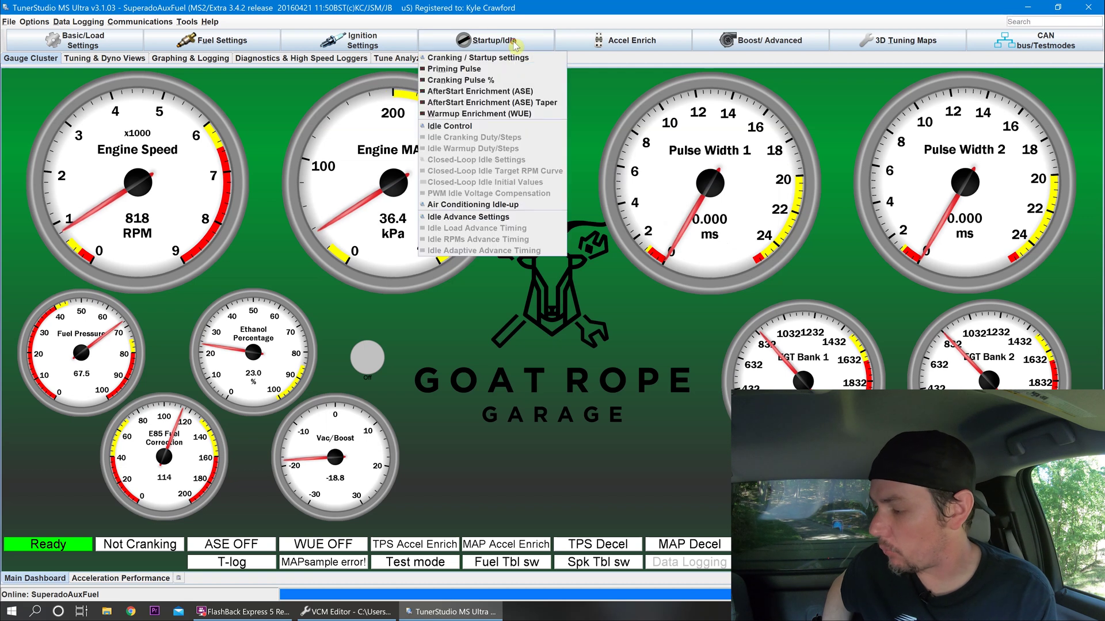
pyautogui.click(507, 114)
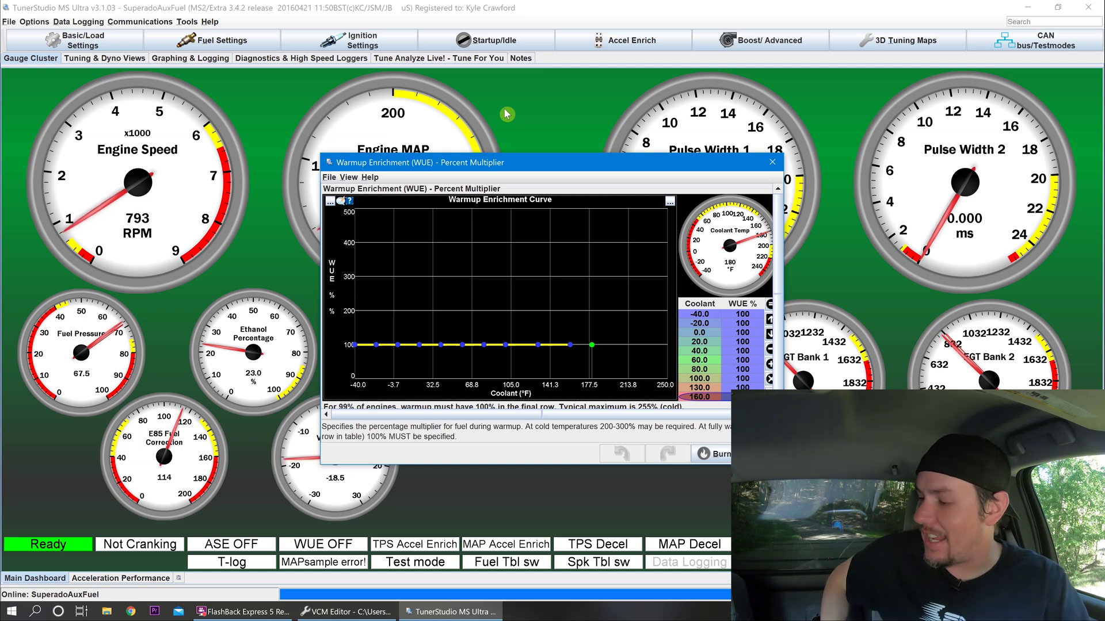
pyautogui.click(772, 162)
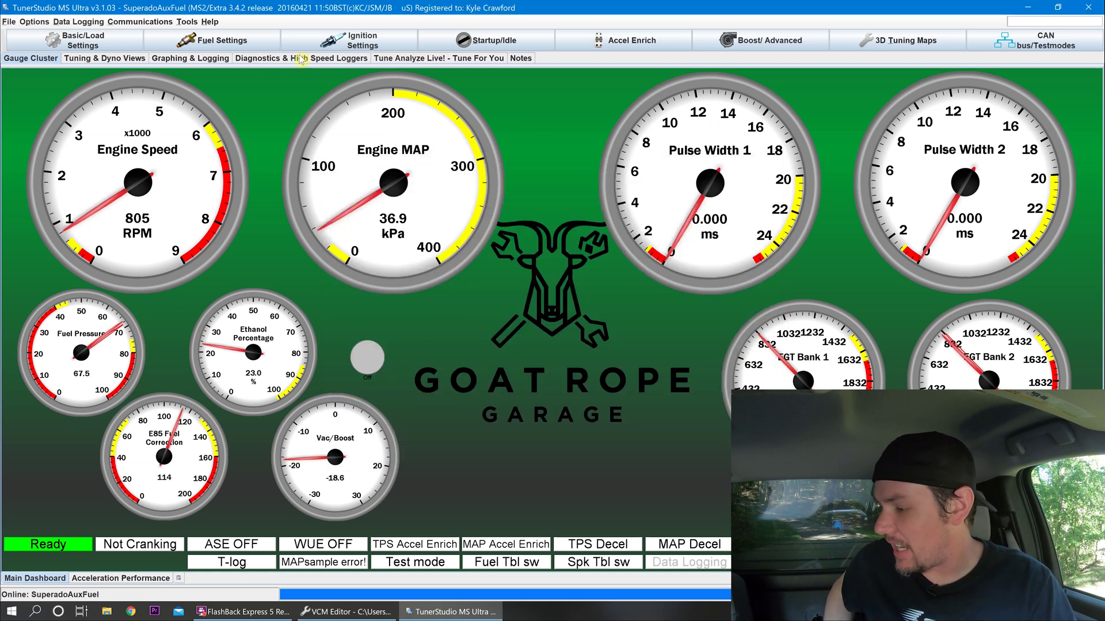
# Open Fuel VE Table 1 from Fuel Settings, review it, and close it
pyautogui.click(219, 40)
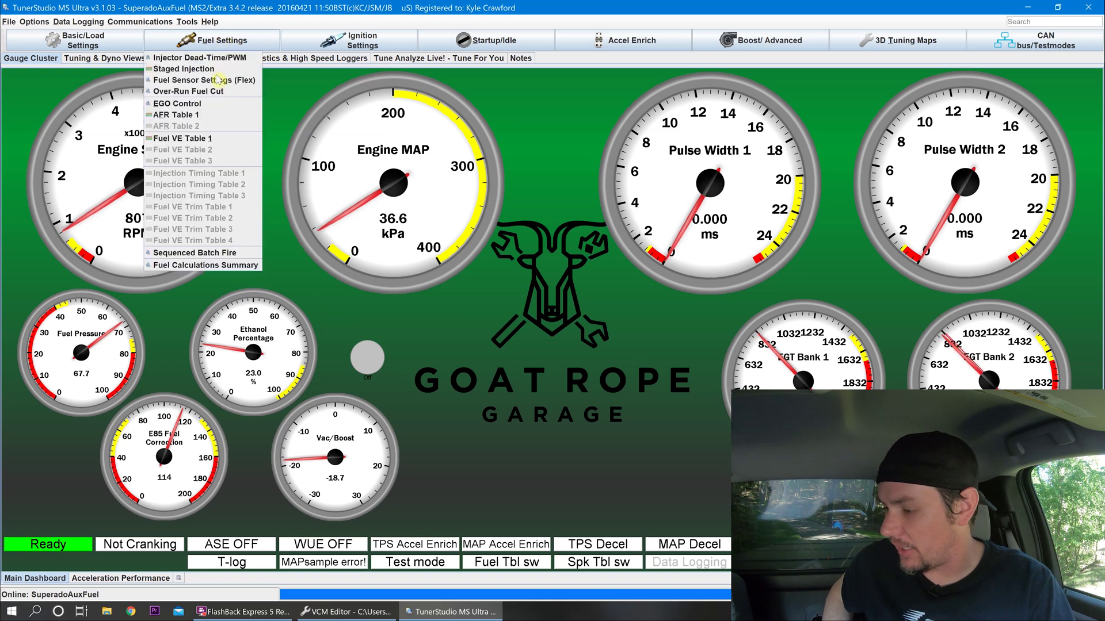
pyautogui.click(217, 141)
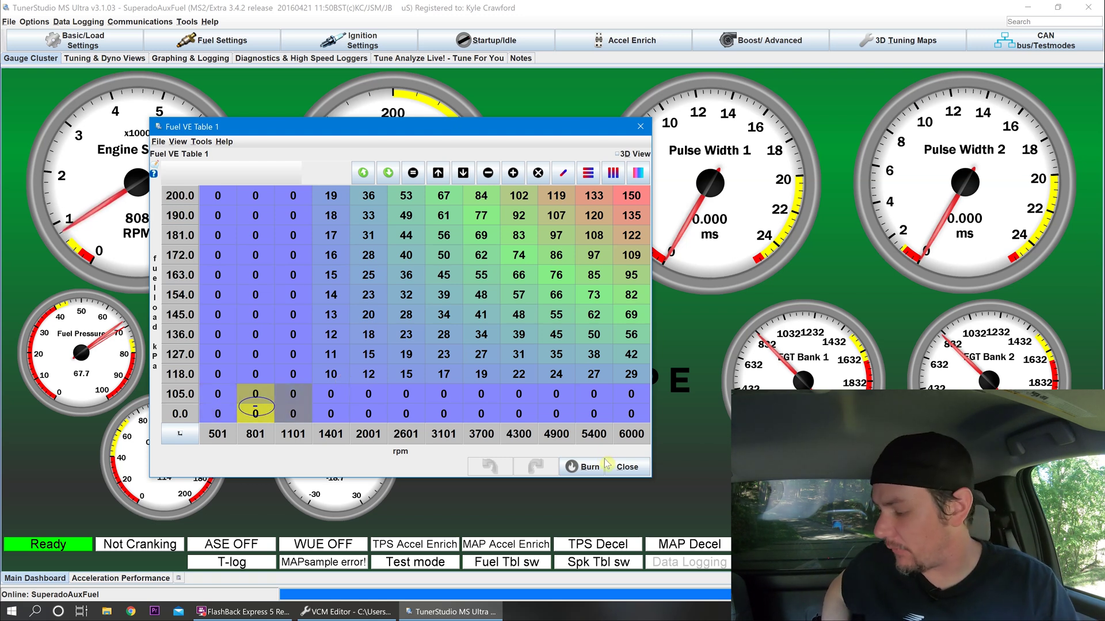
pyautogui.click(633, 467)
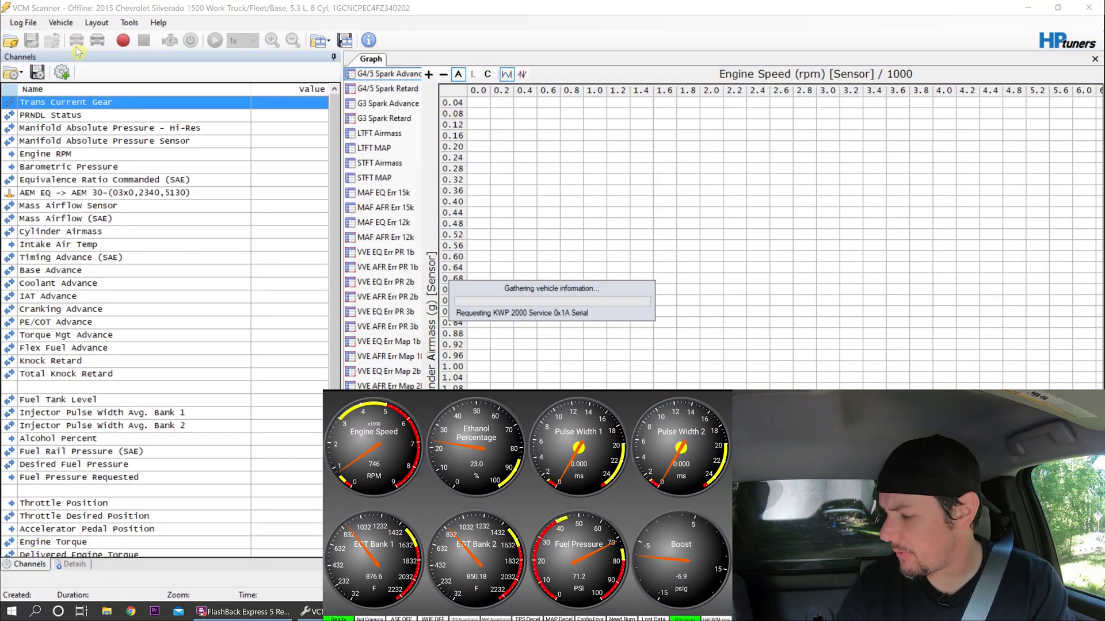
# Start a live data log recording in VCM Scanner, then start Snow Performance logging live data to a file
pyautogui.click(124, 44)
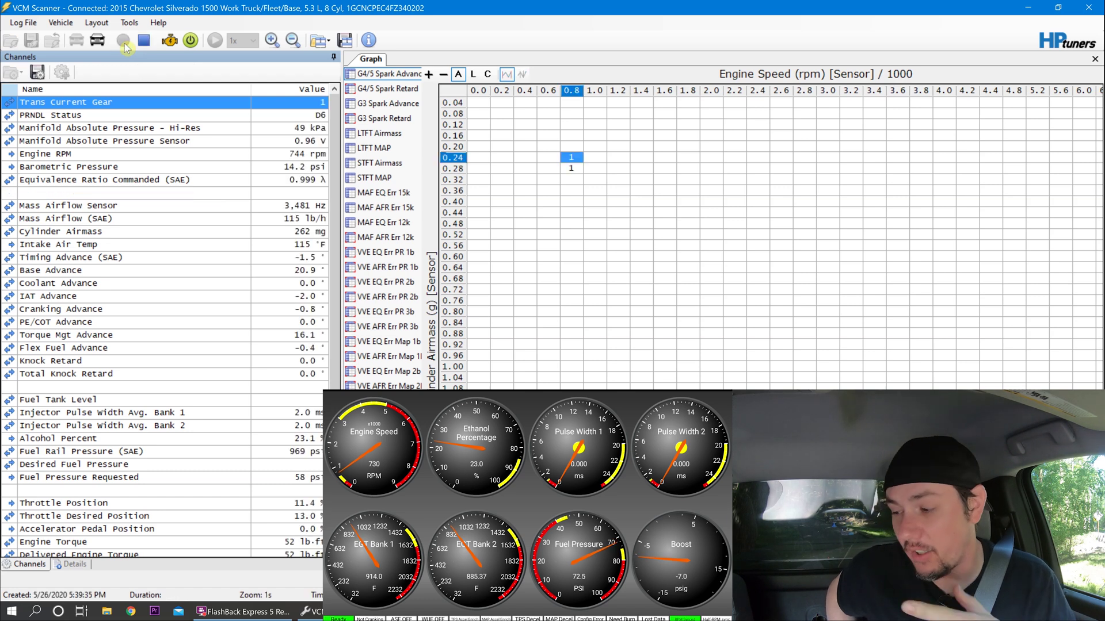
pyautogui.hotkey('alt', 'Tab')
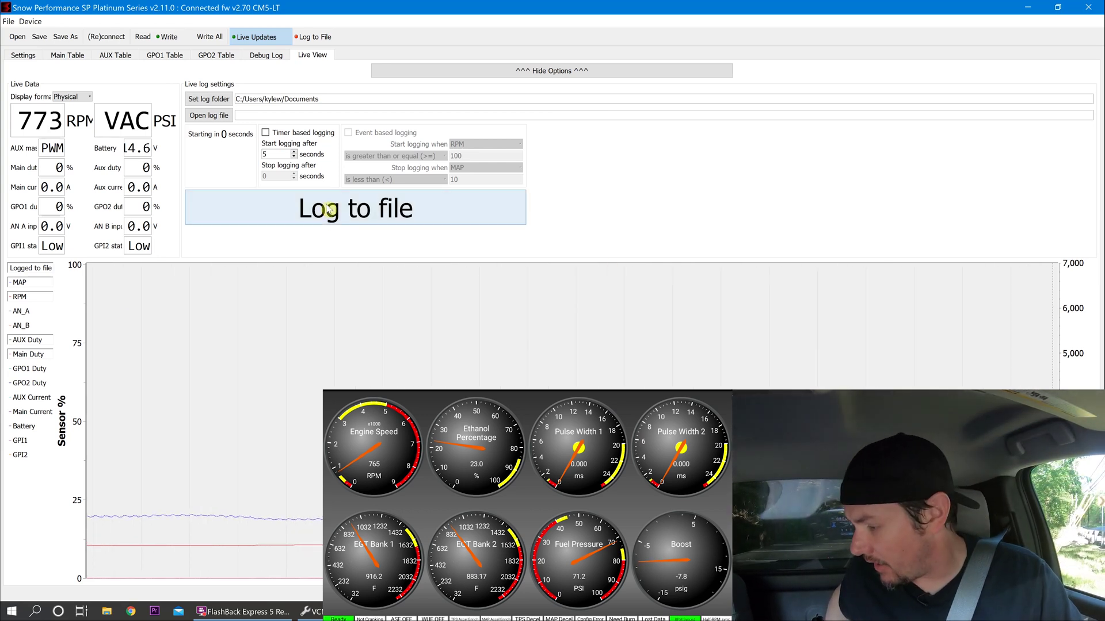
pyautogui.click(389, 196)
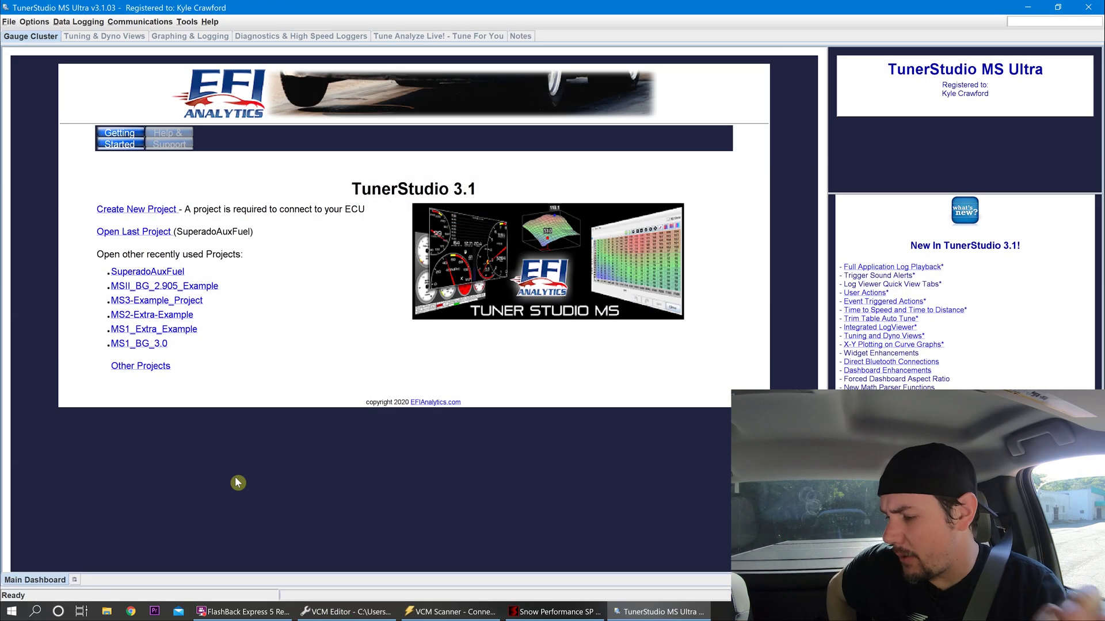
# Reopen the SuperadoAuxFuel project and bring up the Fuel Settings list
pyautogui.click(135, 232)
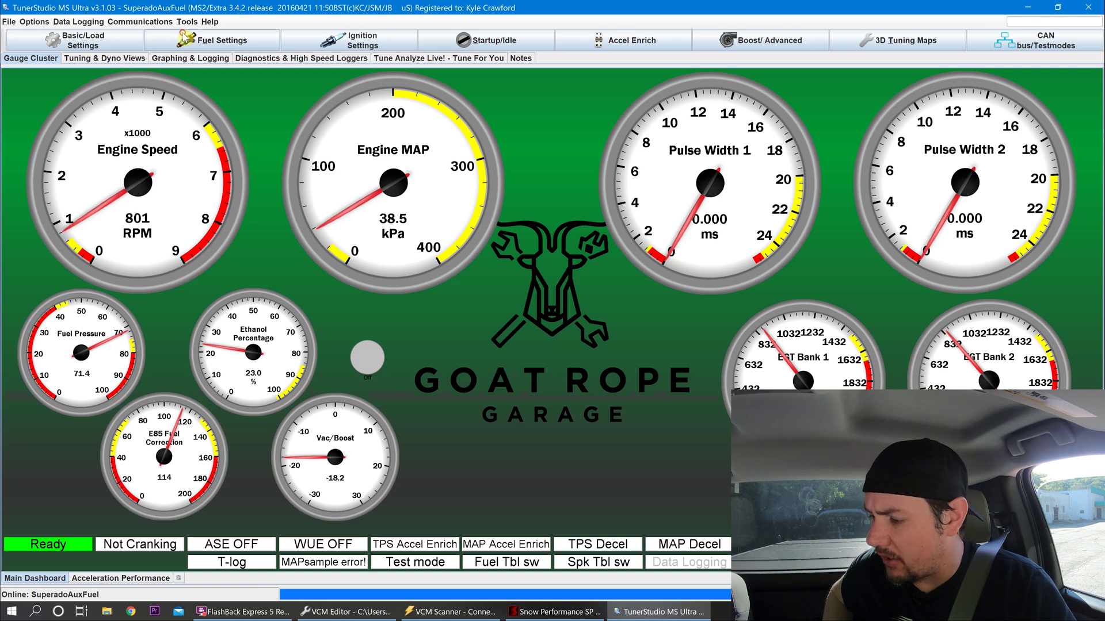
pyautogui.click(187, 41)
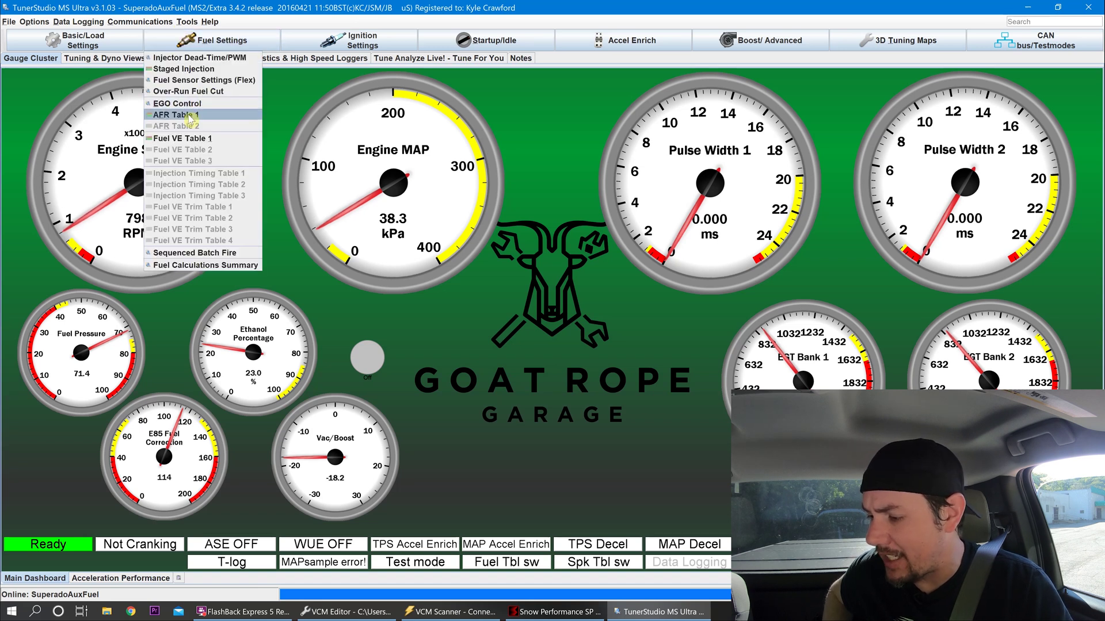
# Set Fuel VE Table 1's 200 kPa, 6000 rpm cell to 30 and interpolate the 118–200 kPa, 1401–6000 rpm block
pyautogui.click(196, 138)
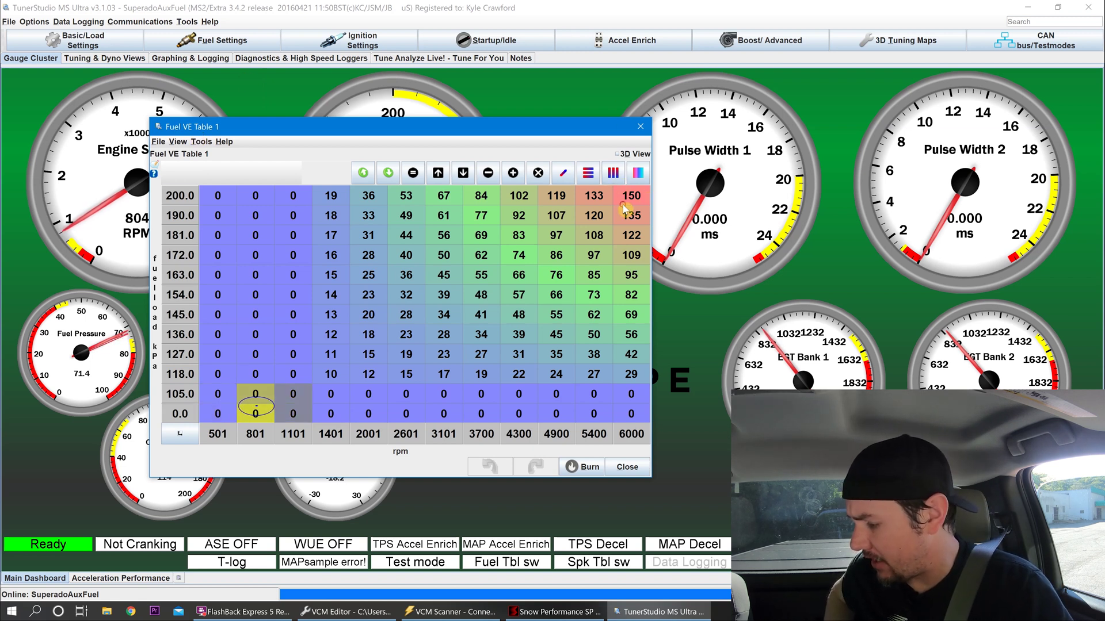
pyautogui.write('30')
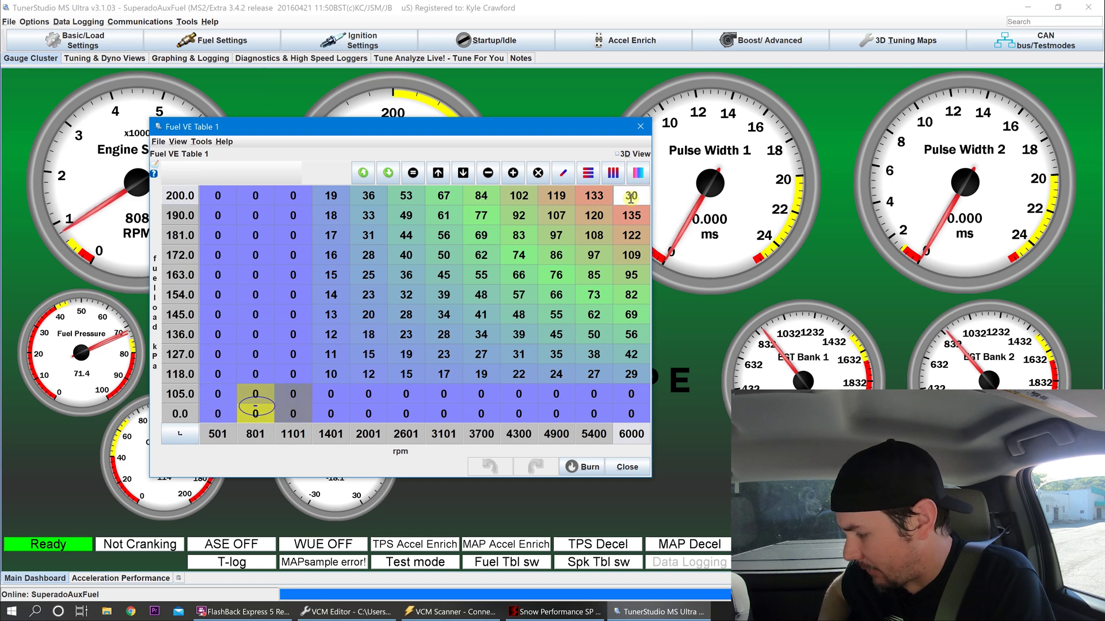
pyautogui.press('Return')
pyautogui.moveTo(632, 196); pyautogui.dragTo(327, 373)
pyautogui.rightClick(327, 373)
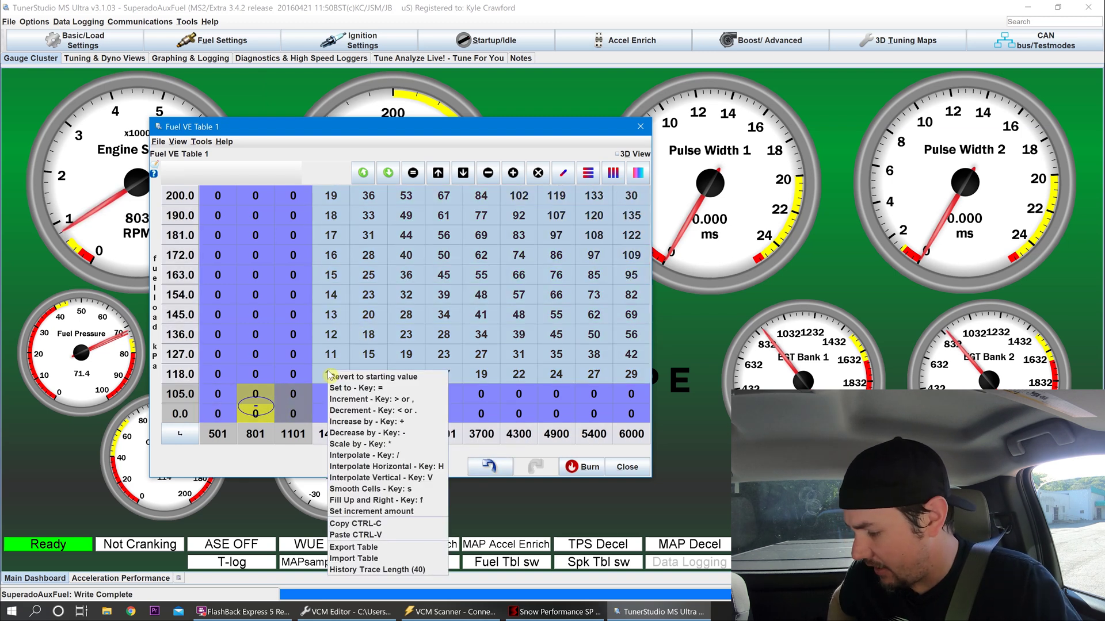
pyautogui.click(566, 172)
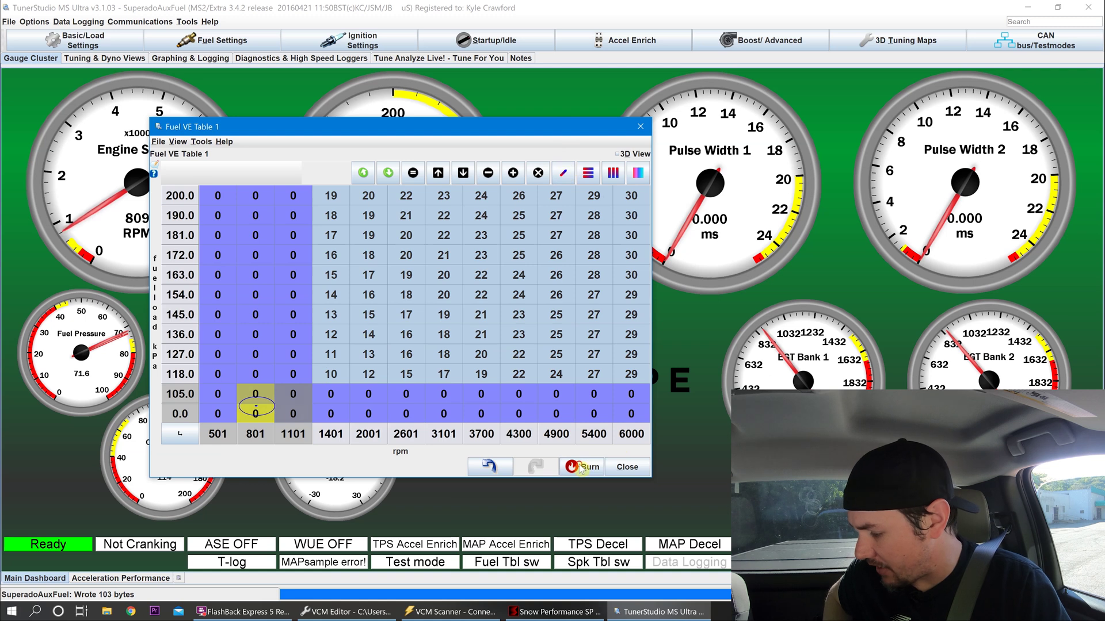
pyautogui.click(625, 468)
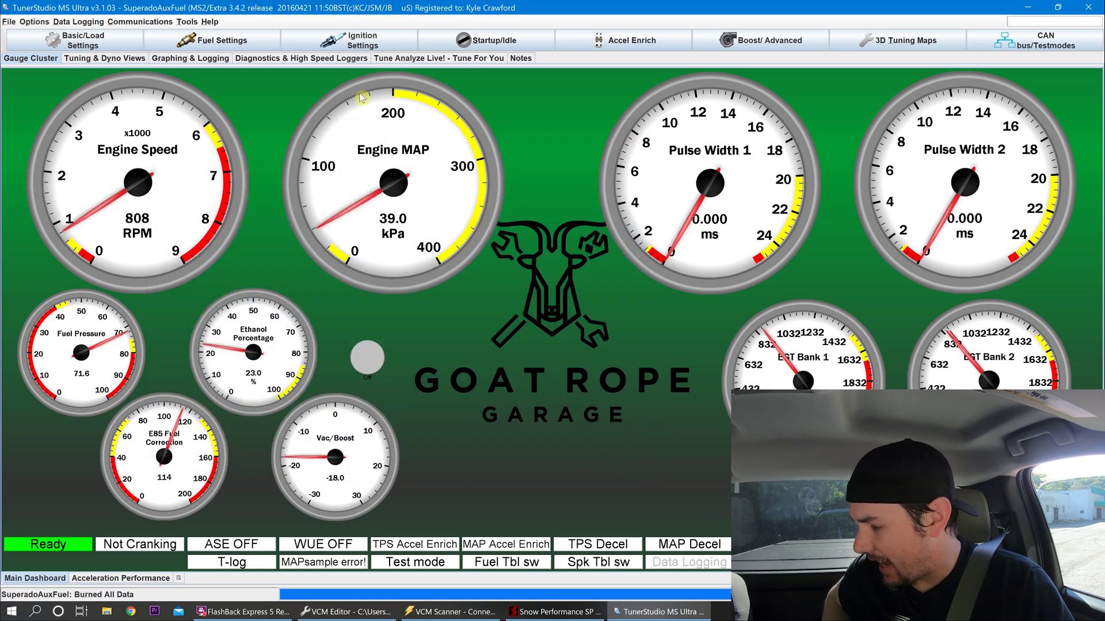
# In Fuel VE Table 1, set the corner cells to 1, 10 and 10, then interpolate the block into a smooth ramp
pyautogui.click(219, 40)
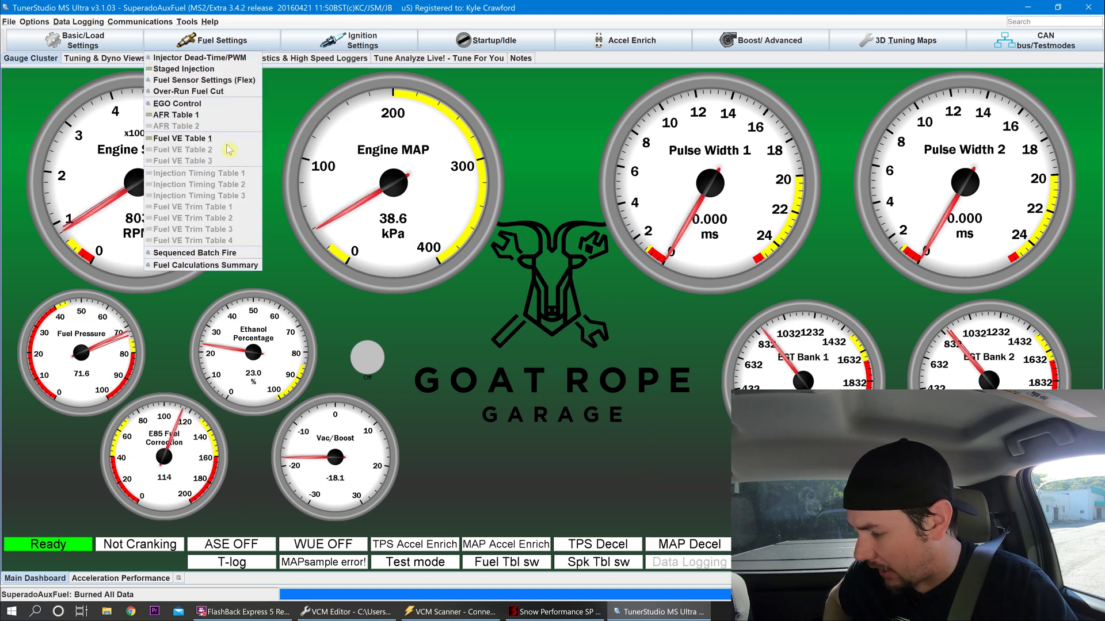
pyautogui.click(219, 139)
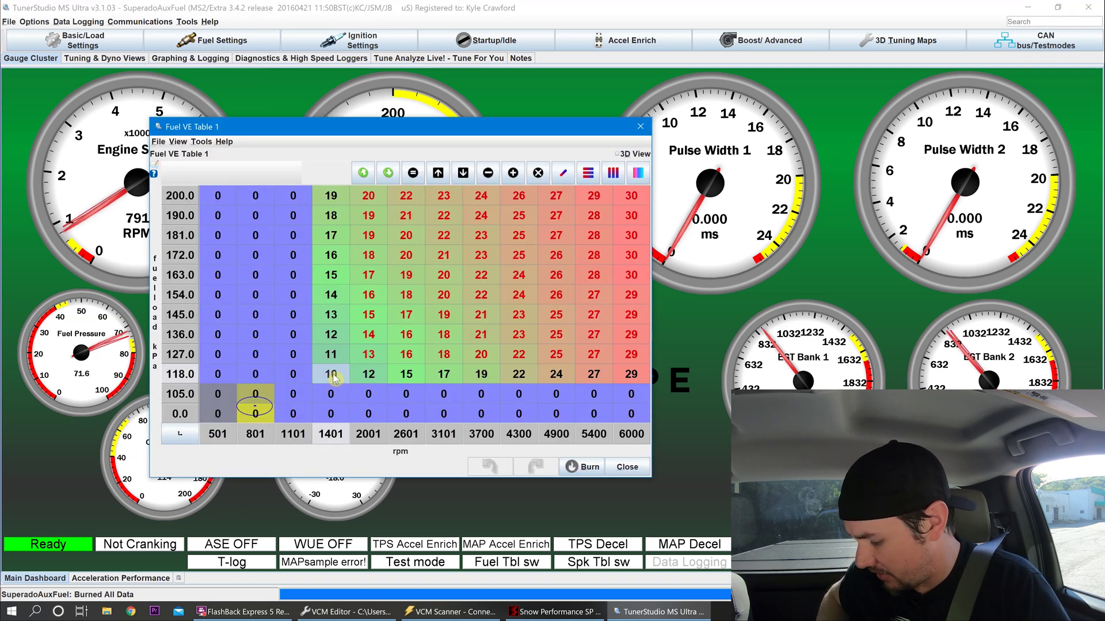
pyautogui.write('1')
pyautogui.press('Return')
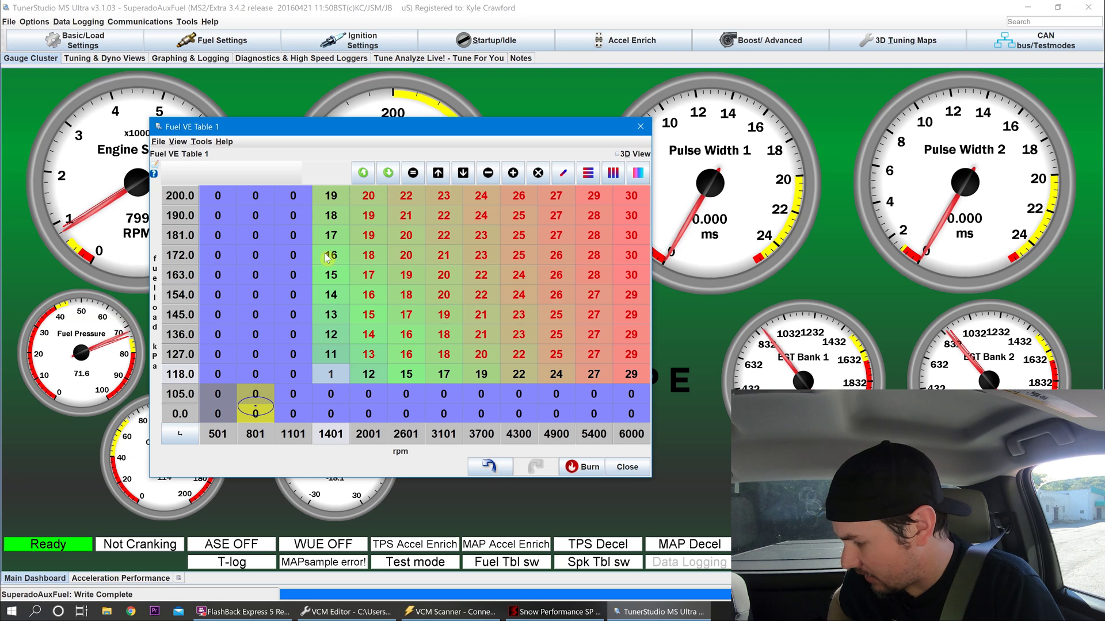
pyautogui.click(327, 199)
pyautogui.write('10')
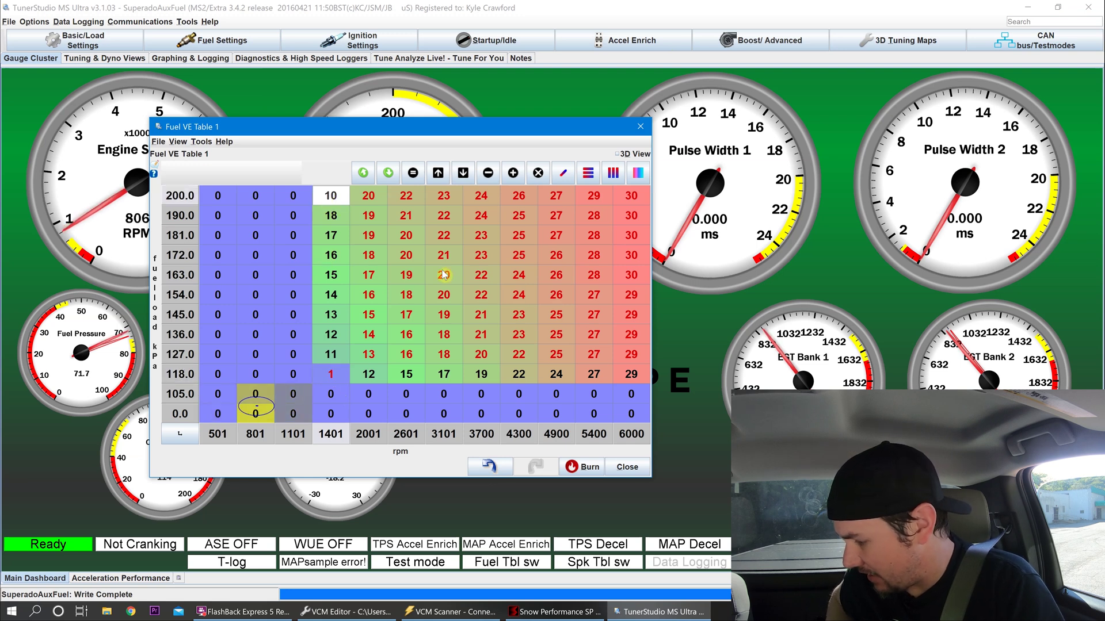
pyautogui.click(625, 380)
pyautogui.write('10')
pyautogui.press('Return')
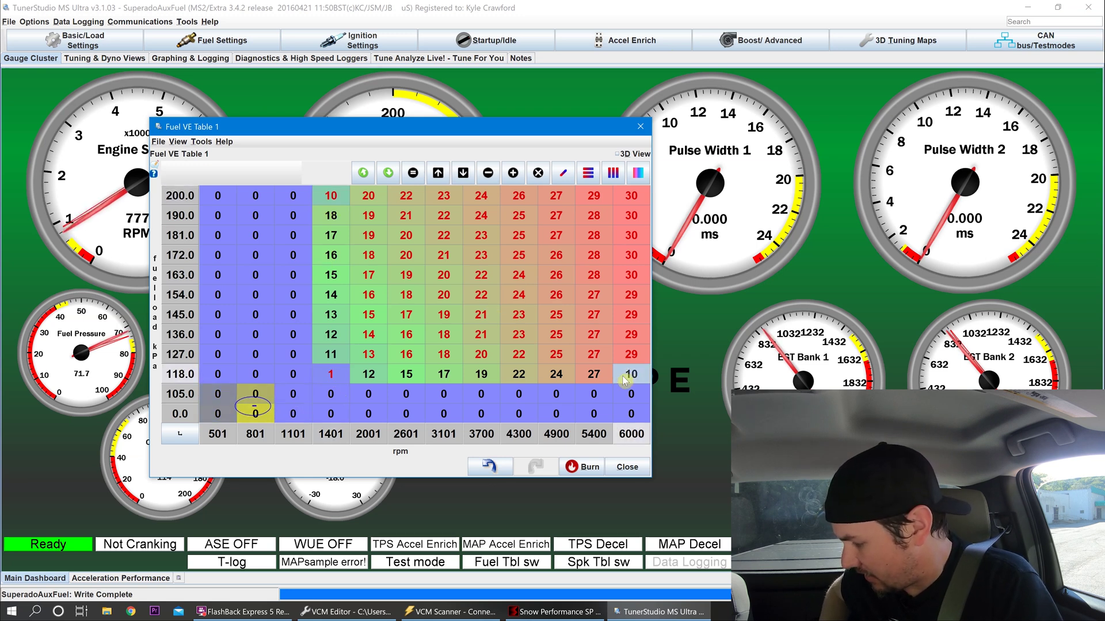
pyautogui.moveTo(330, 374); pyautogui.dragTo(638, 198)
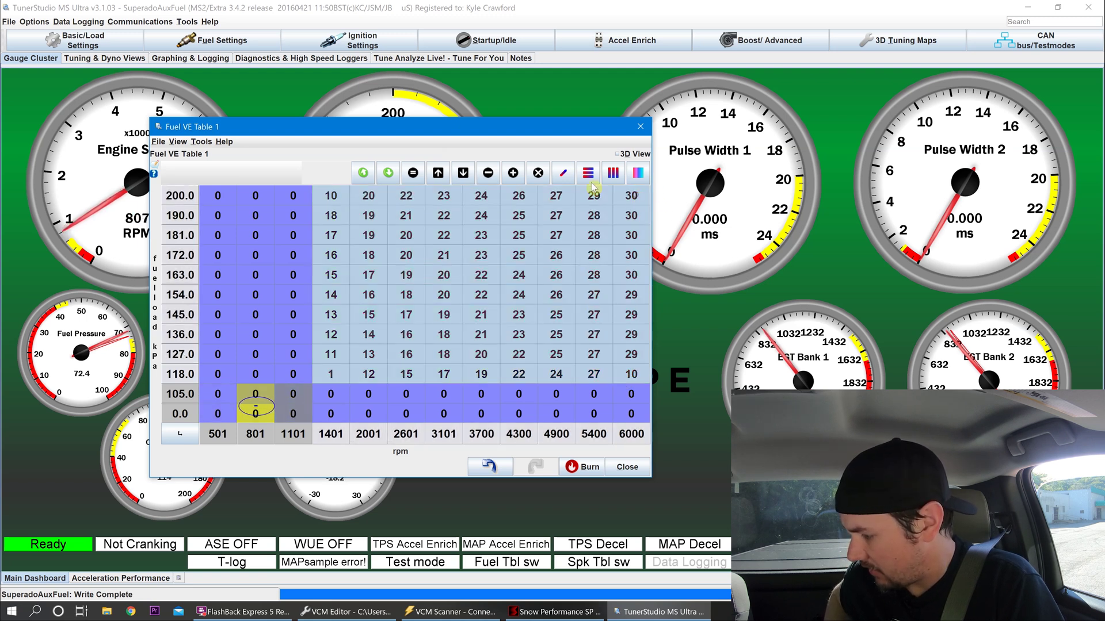
pyautogui.click(563, 174)
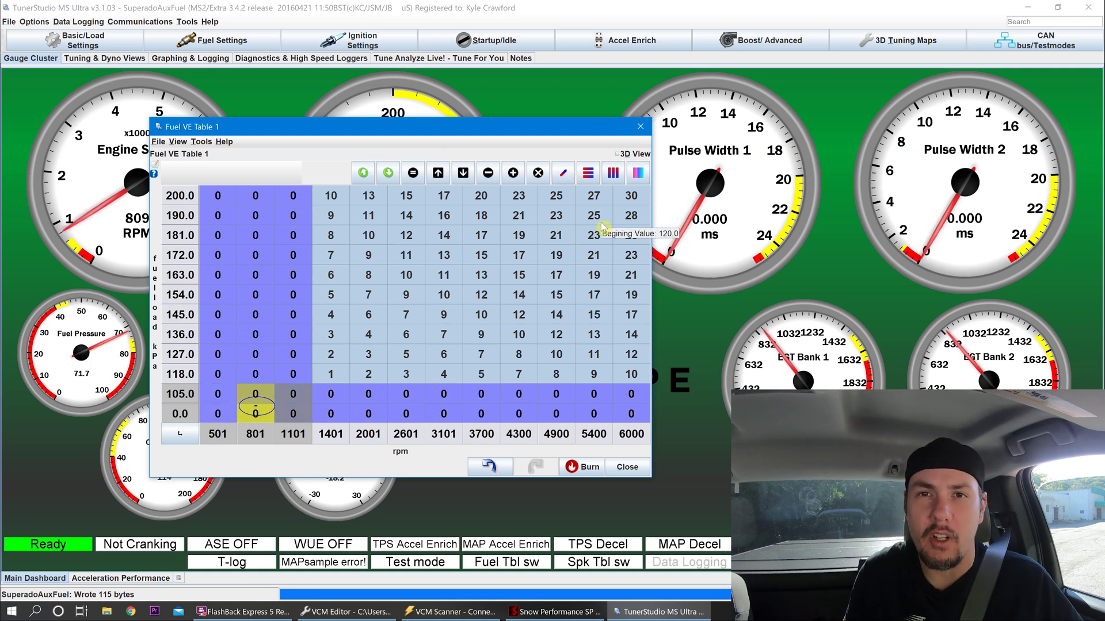
pyautogui.click(640, 128)
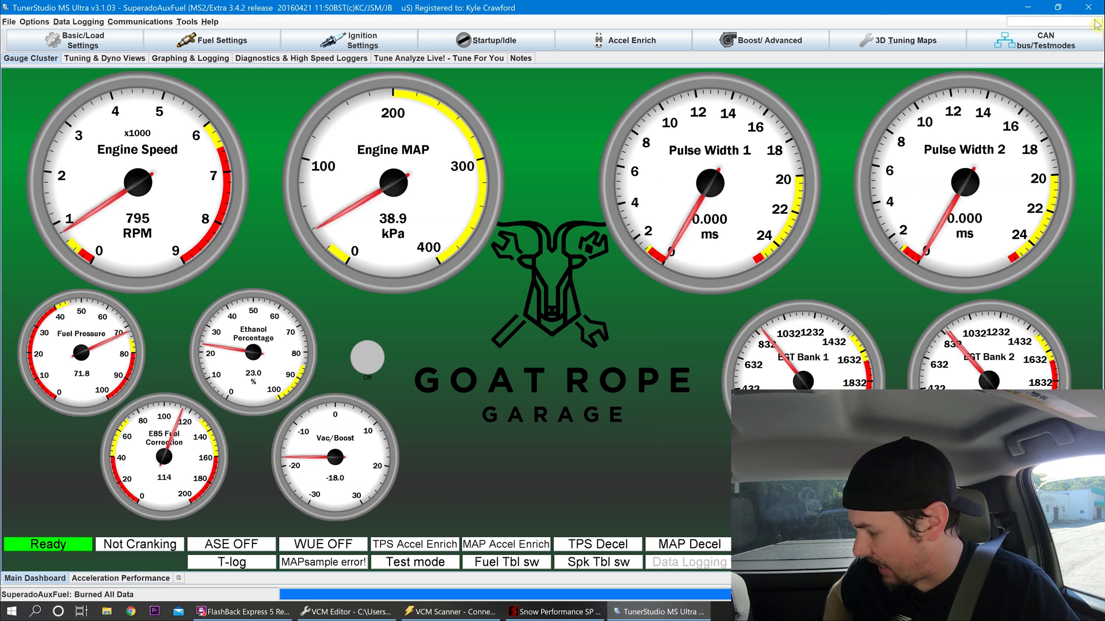
# Close TunerStudio MS Ultra with its window close button
pyautogui.click(1091, 5)
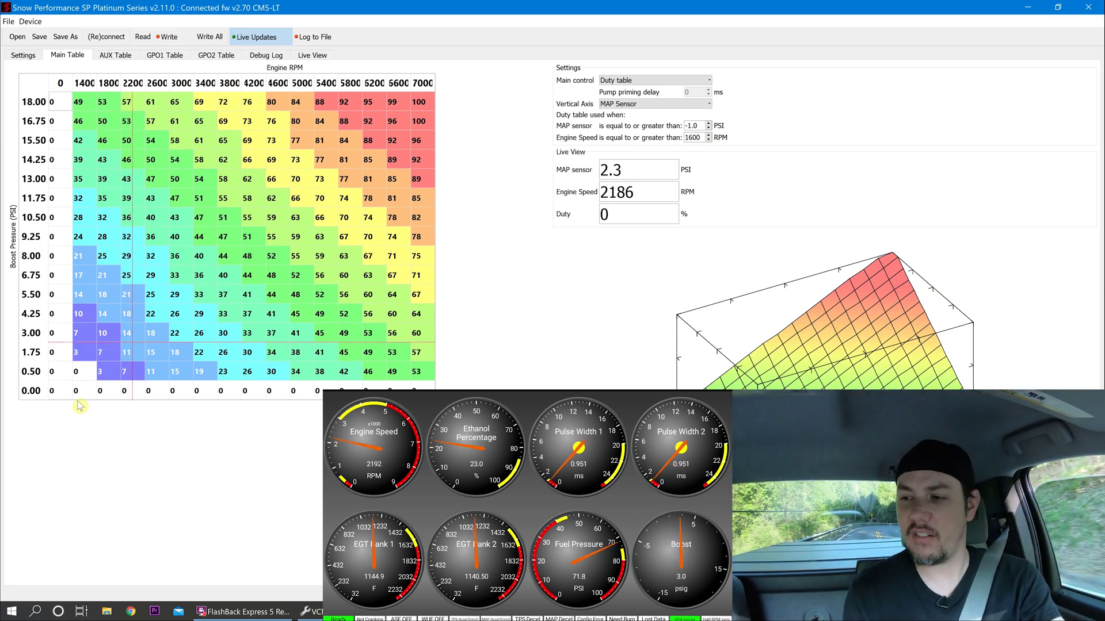
# On the Settings page, test Main output at 10% then 25% duty, also clearing the 100% GPO1 override
pyautogui.click(23, 55)
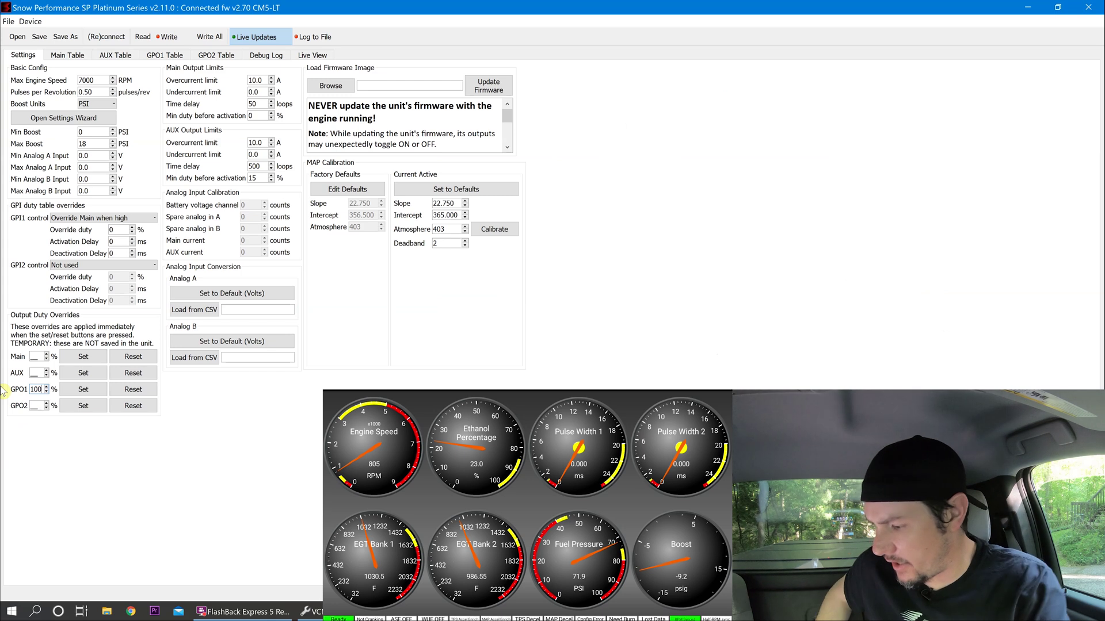
pyautogui.click(71, 392)
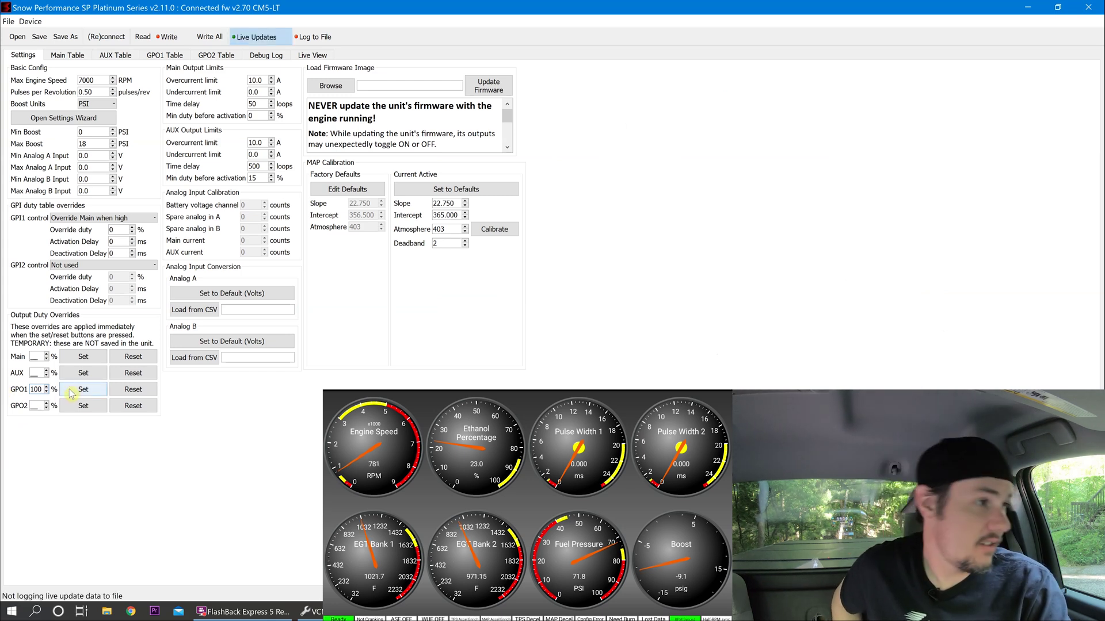
pyautogui.doubleClick(34, 357)
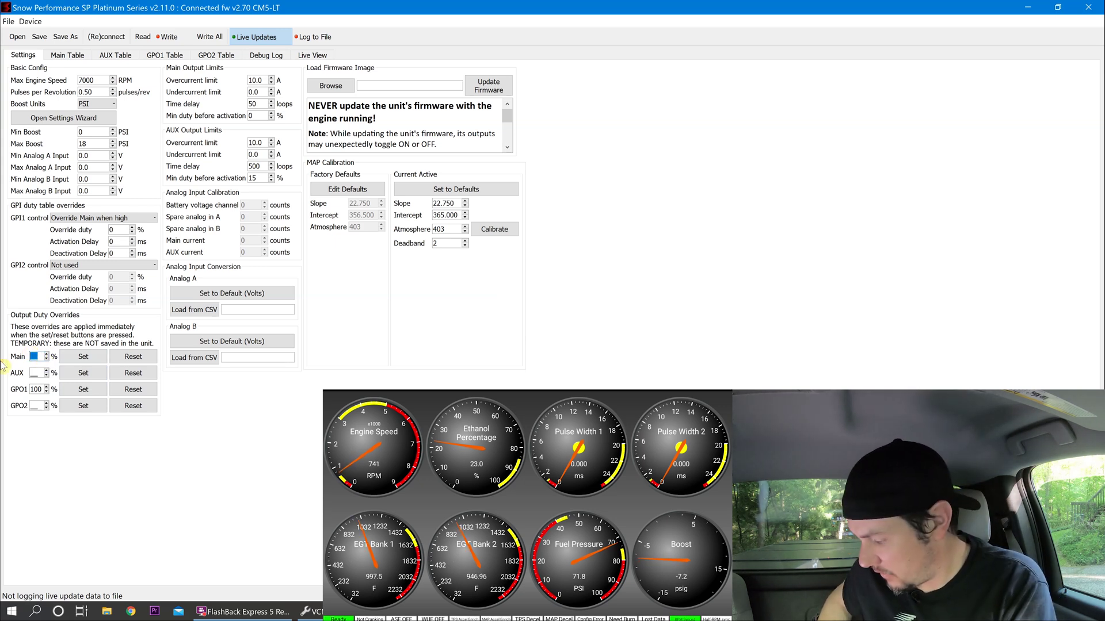
pyautogui.click(89, 356)
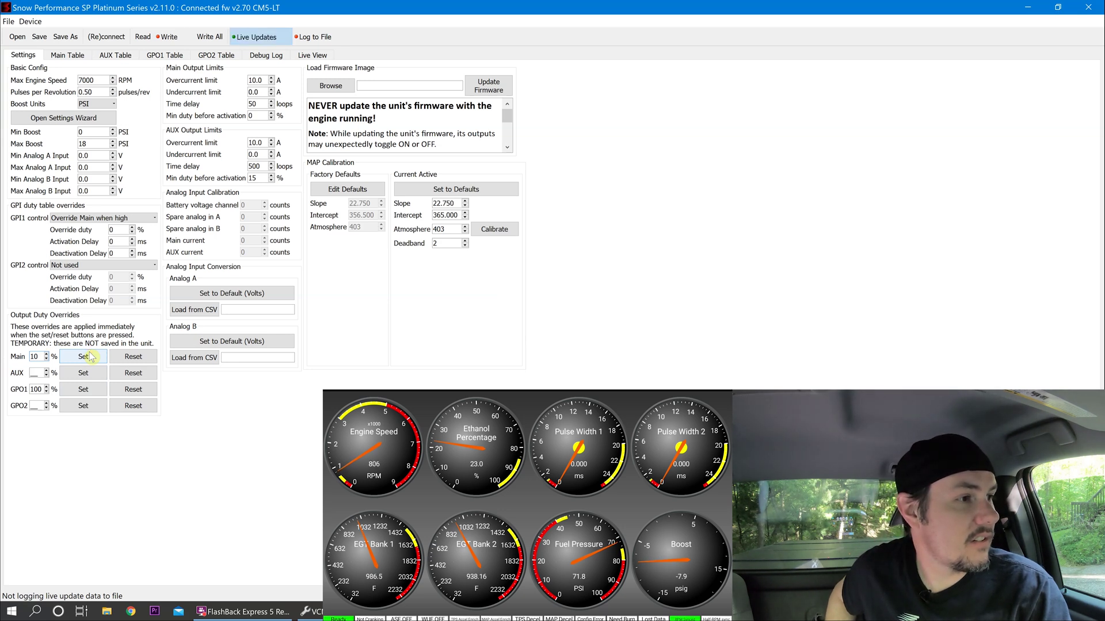
pyautogui.click(123, 356)
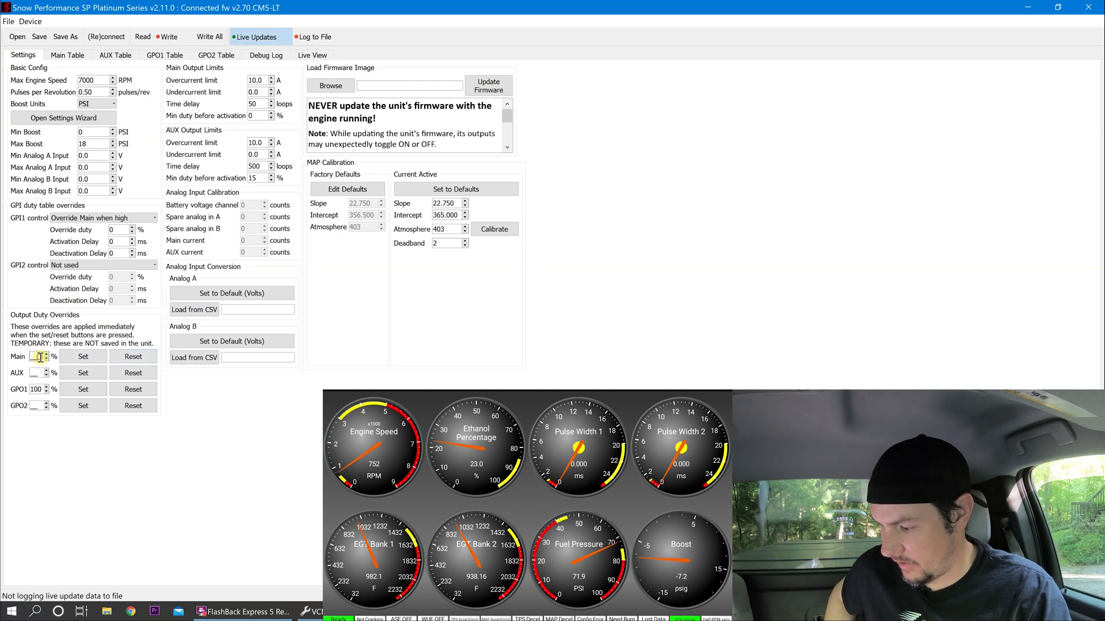
pyautogui.click(80, 359)
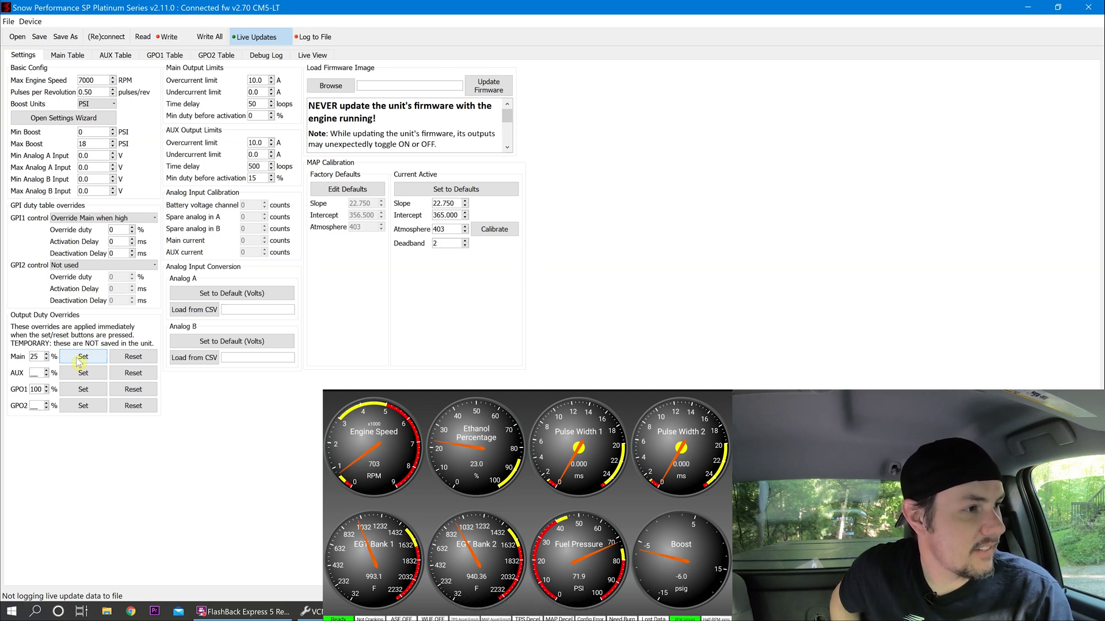
pyautogui.click(130, 360)
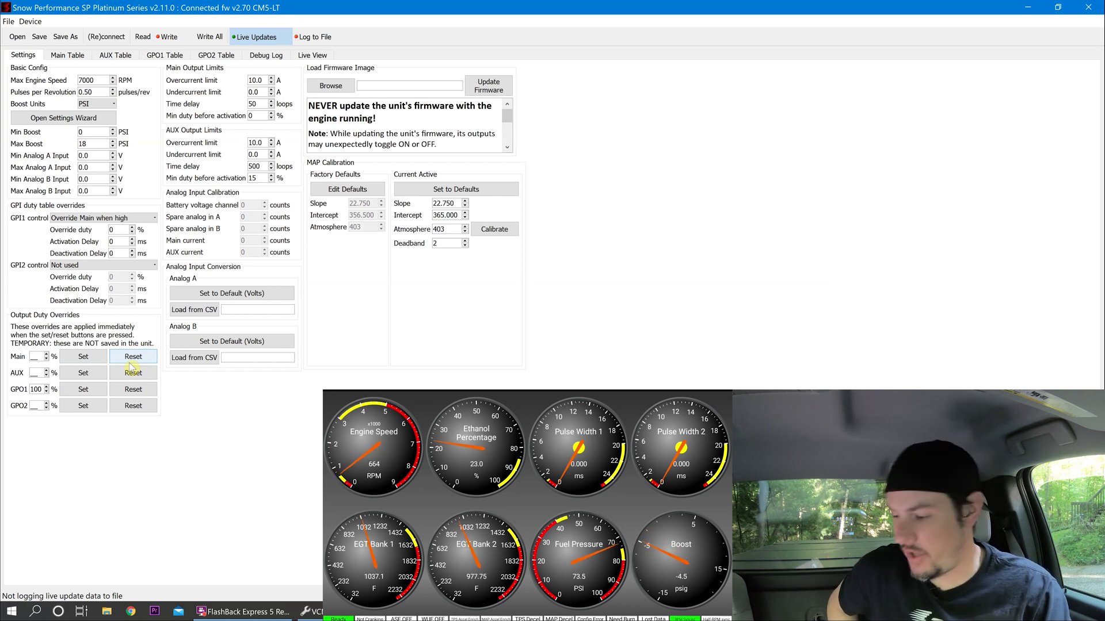
pyautogui.click(118, 389)
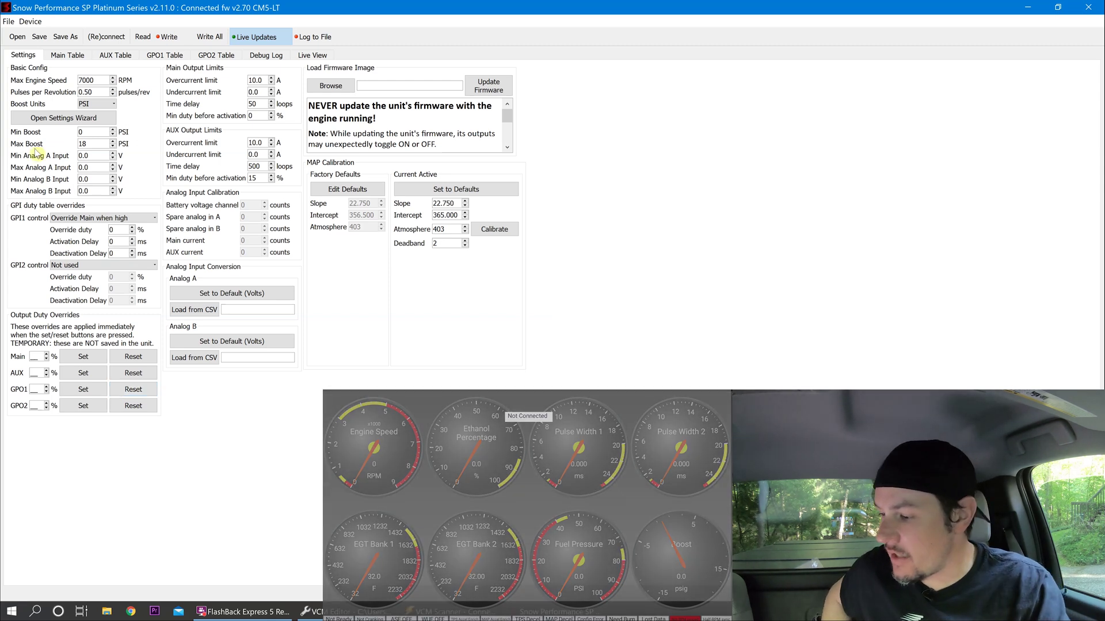
# Bring up the Save settings file dialog
pyautogui.click(44, 37)
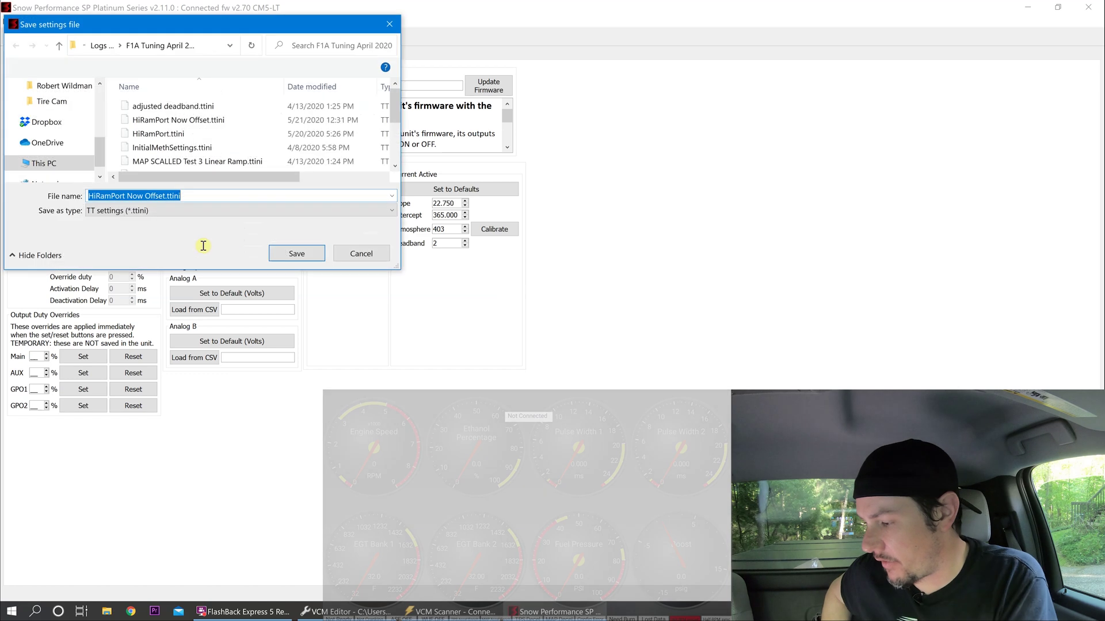
# Save the settings over the existing HiRamPort Now Offset.ttini file, confirming the replacement
pyautogui.click(165, 196)
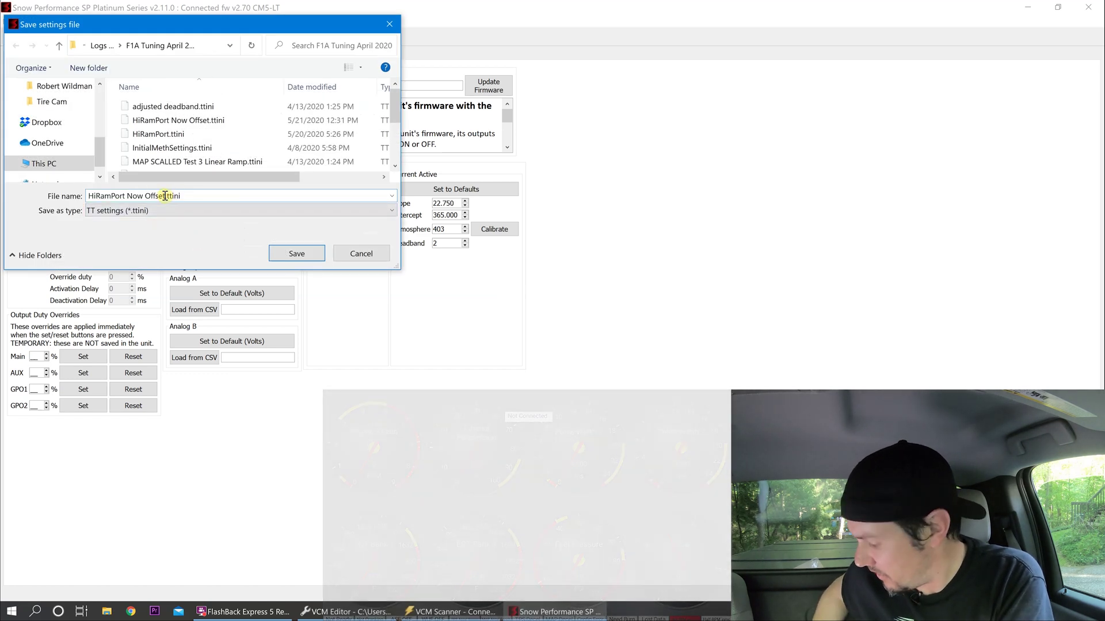
pyautogui.press('Return')
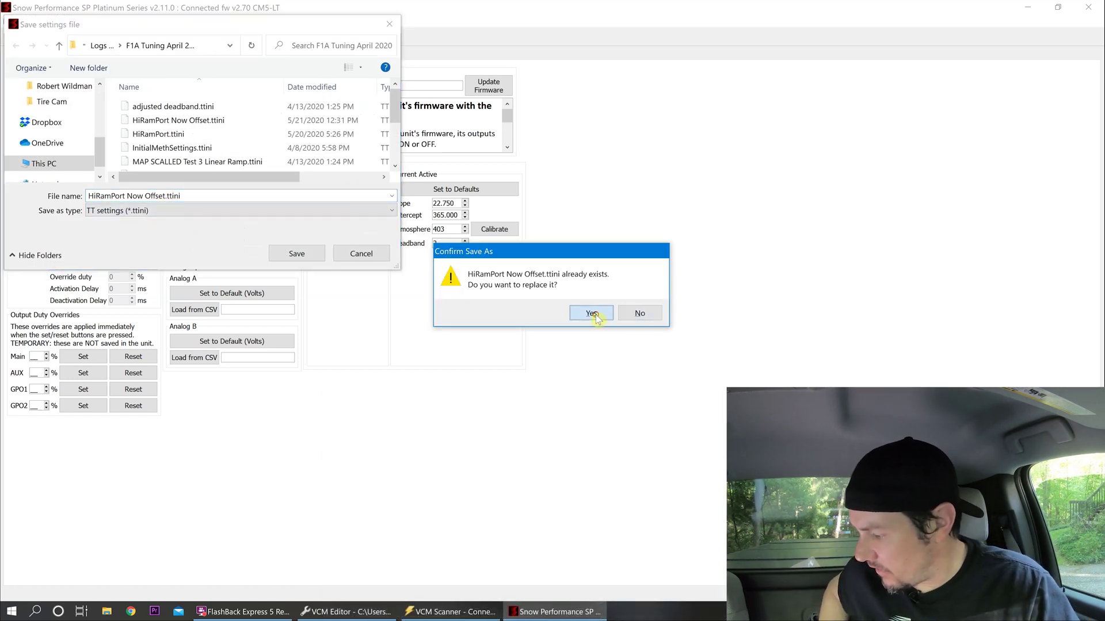
pyautogui.click(593, 314)
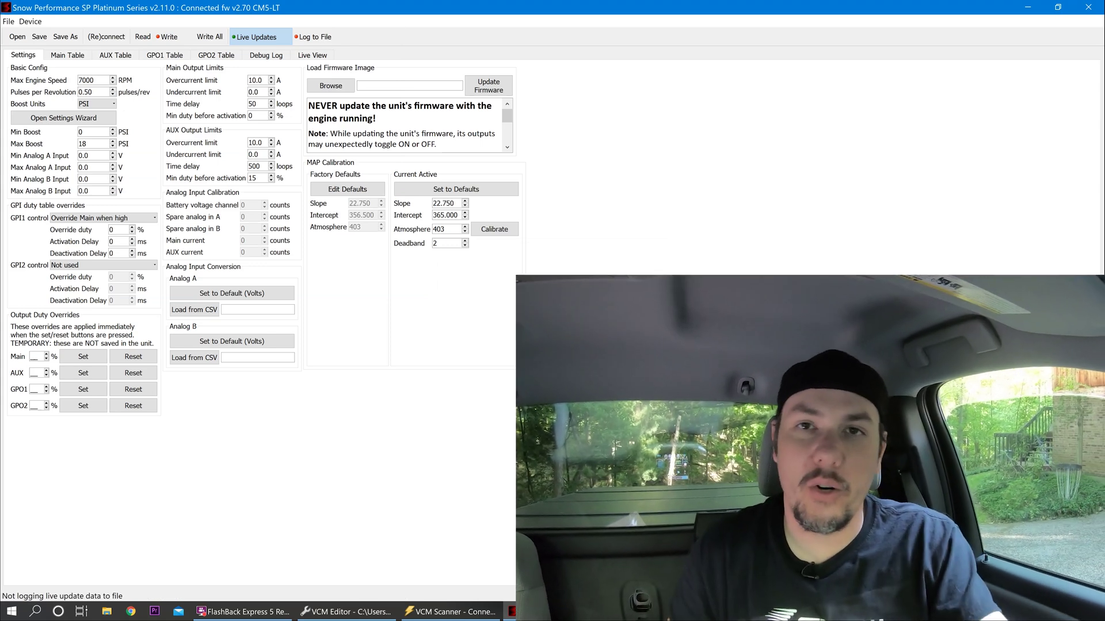